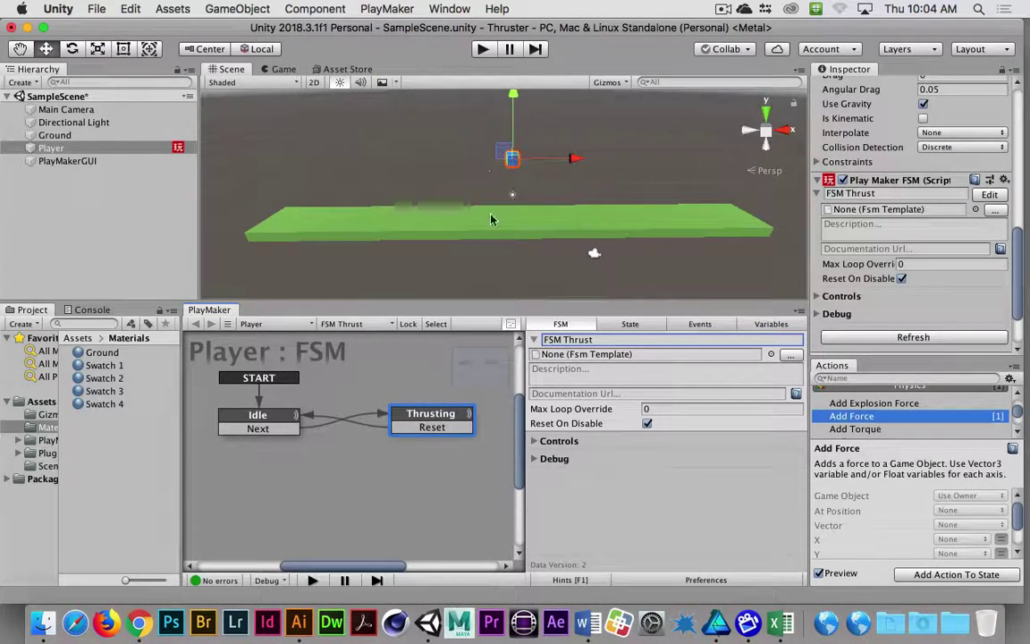
- Add a new FSM to the Player from its FSM list
scroll(833, 289, up, 10)
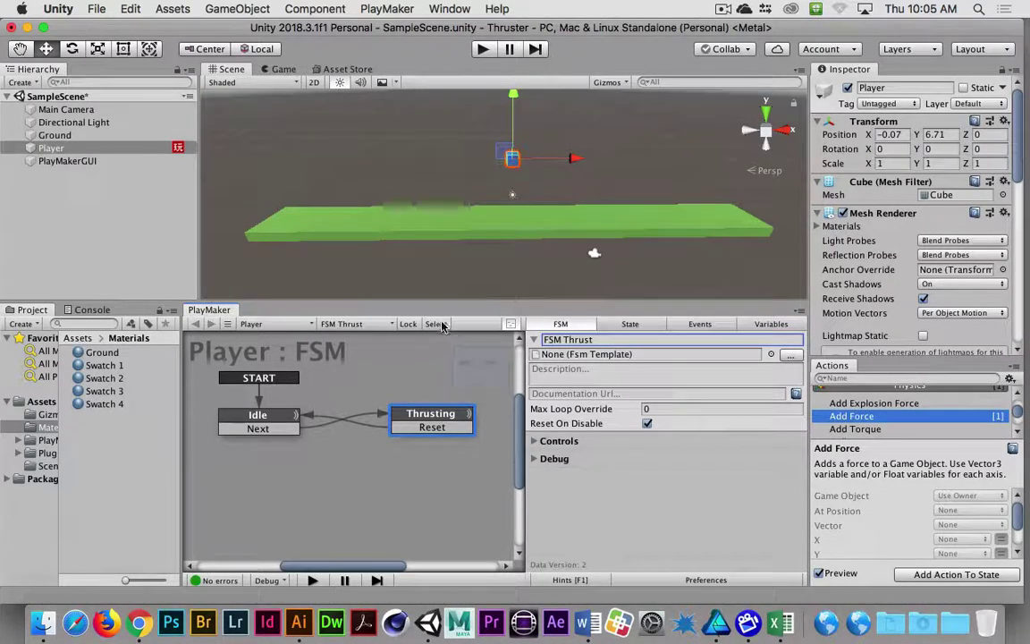
click(369, 328)
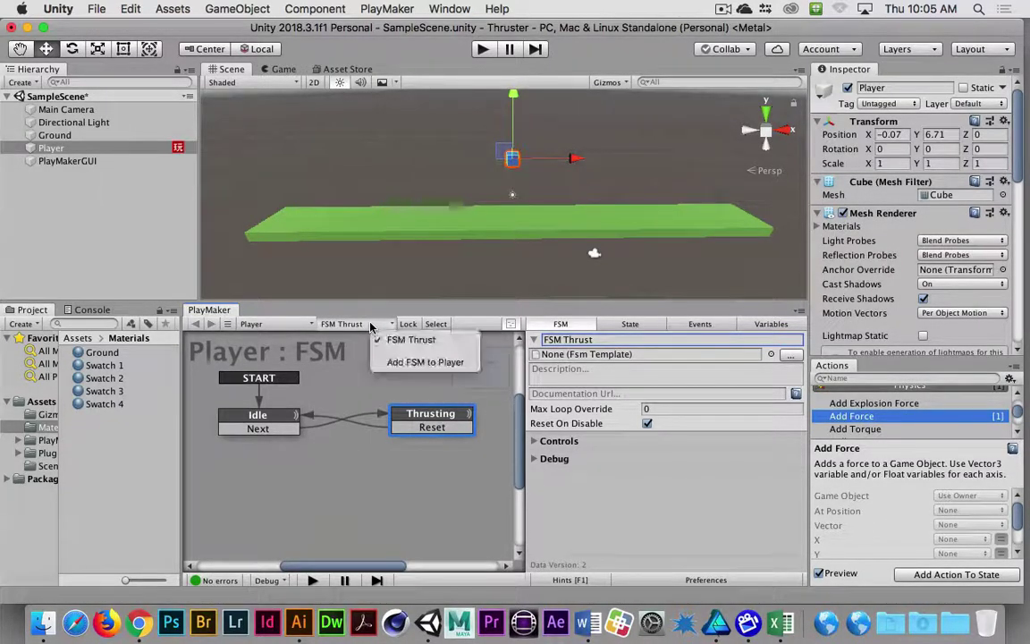
click(414, 363)
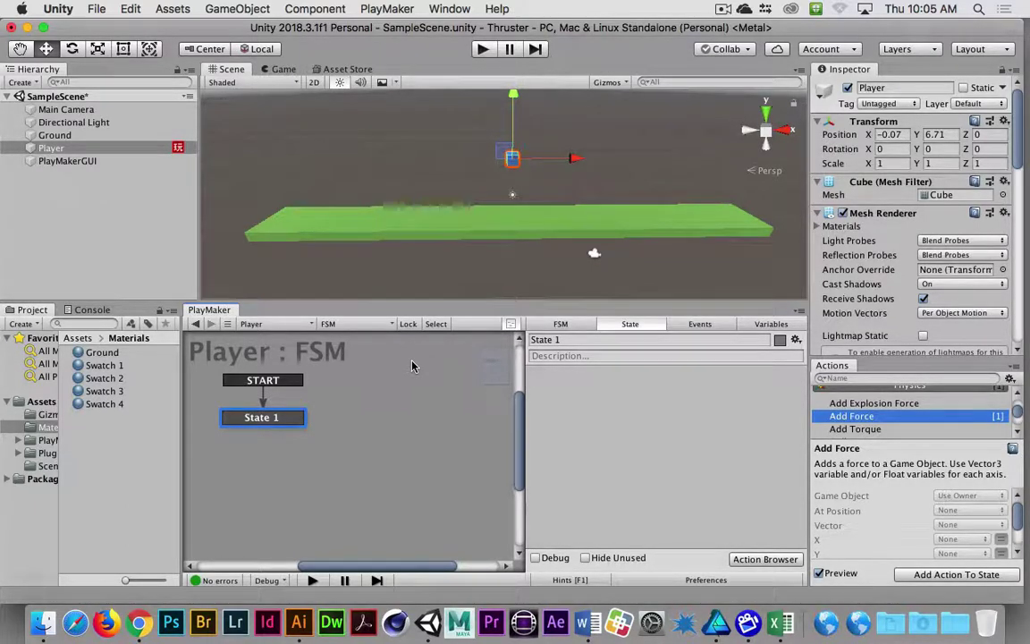
- Rename the new FSM to FSM Torque and bring up its state settings
click(561, 325)
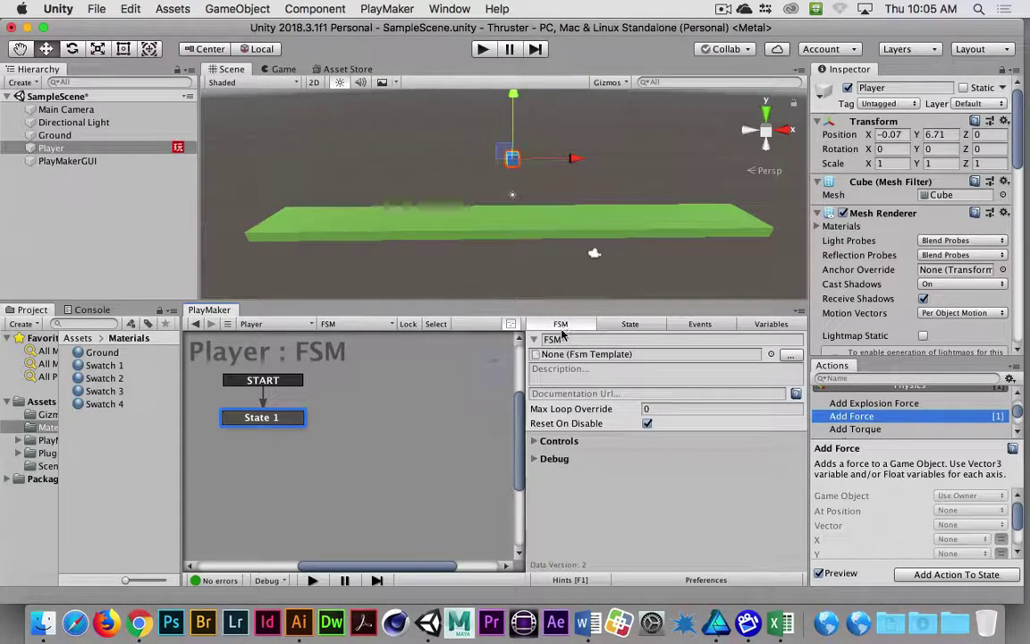
click(572, 340)
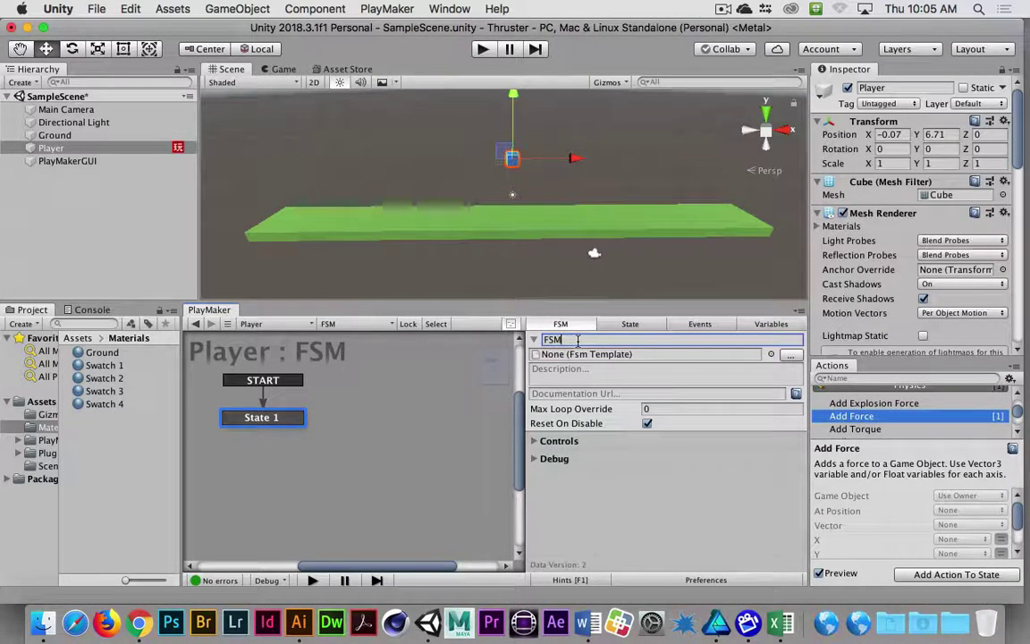
text(Torque)
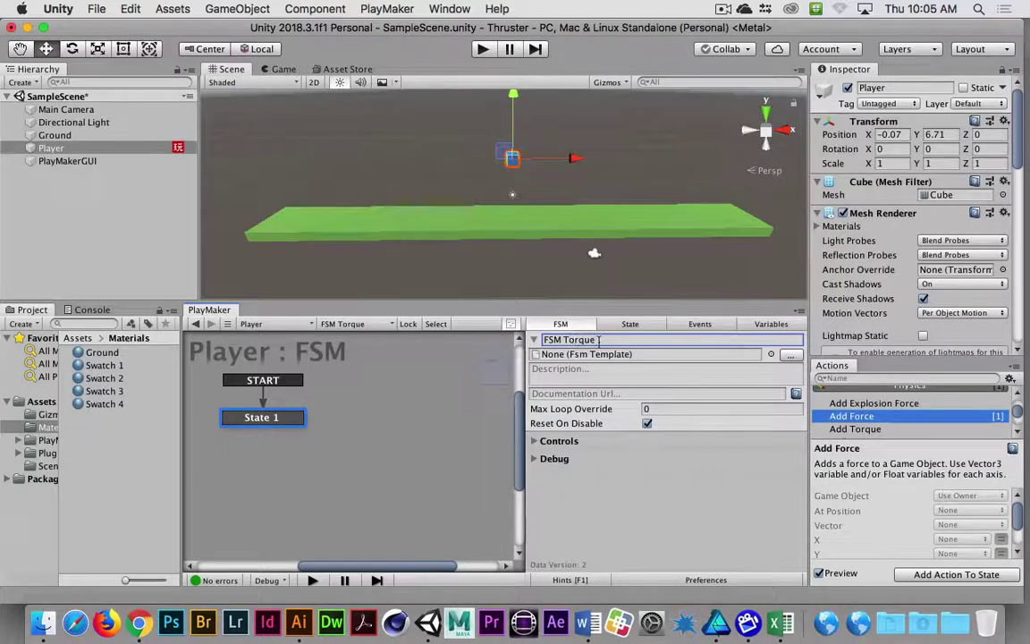
click(630, 325)
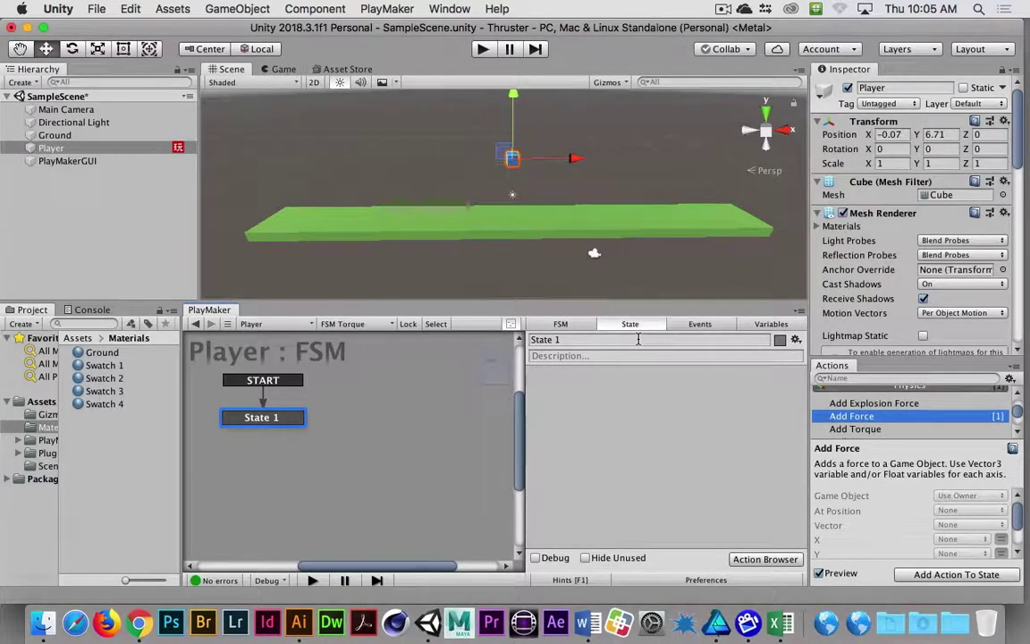
- Rename State 1 to Idle and enlarge the actions panel
click(598, 341)
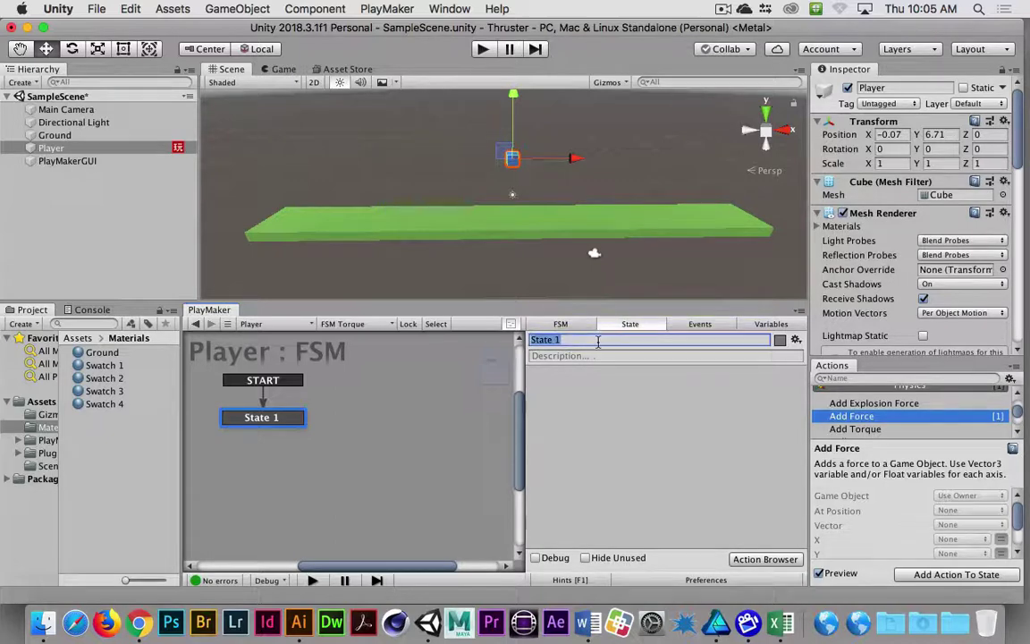
text(Idle)
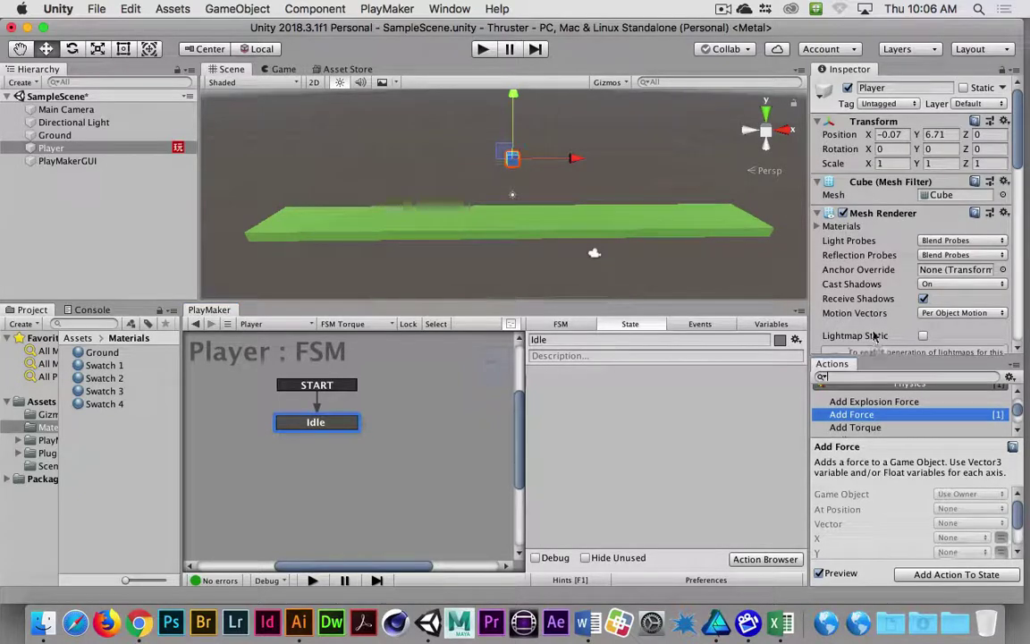
drag(895, 359, 904, 303)
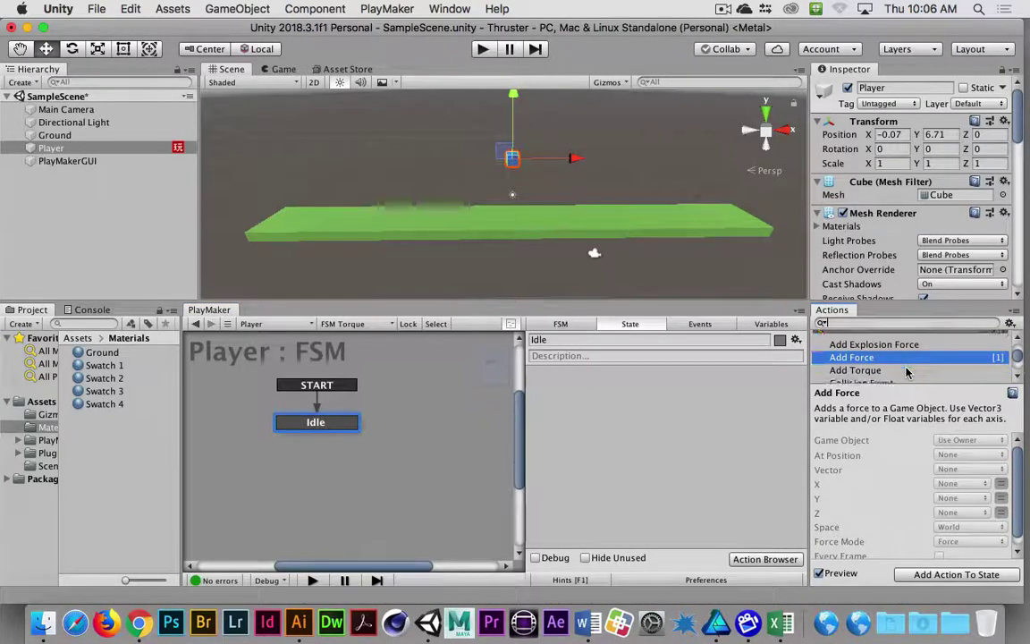
- Add the Add Torque action to the Idle state from the Action Browser
scroll(906, 373, down, 1)
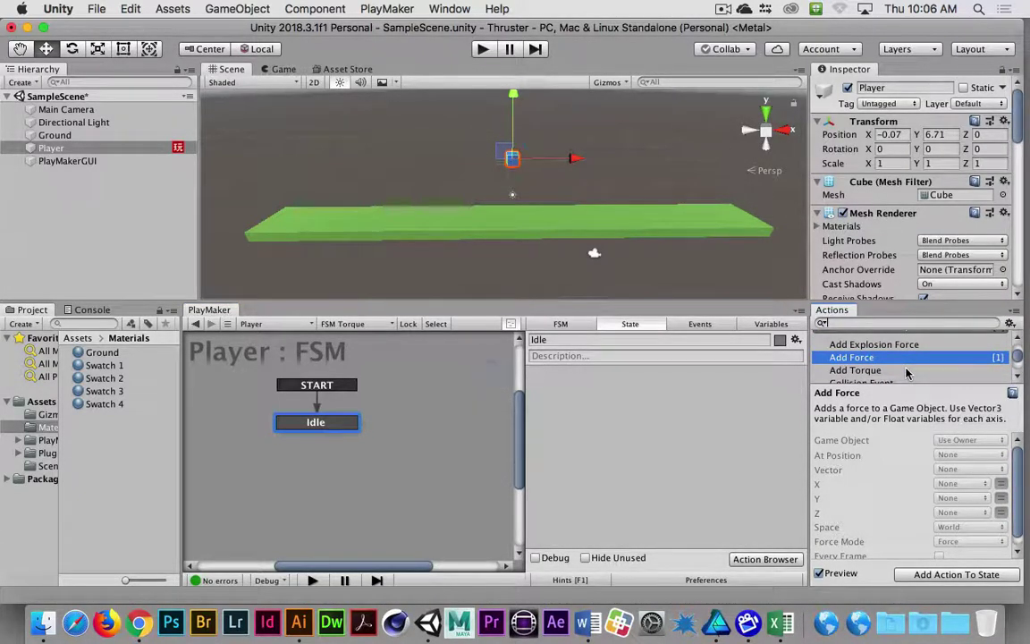
click(874, 370)
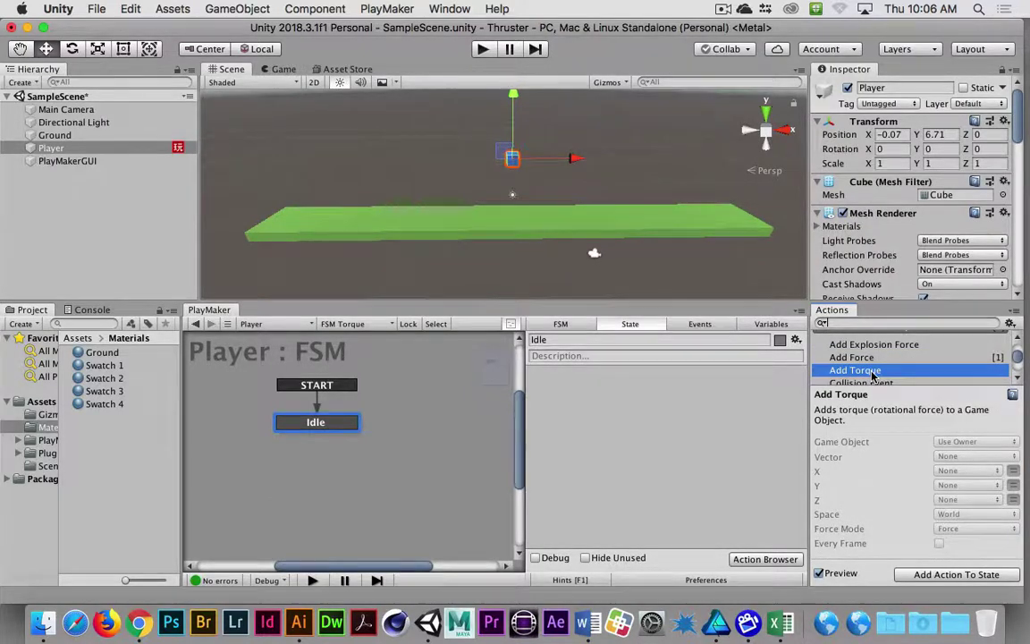
double_click(873, 374)
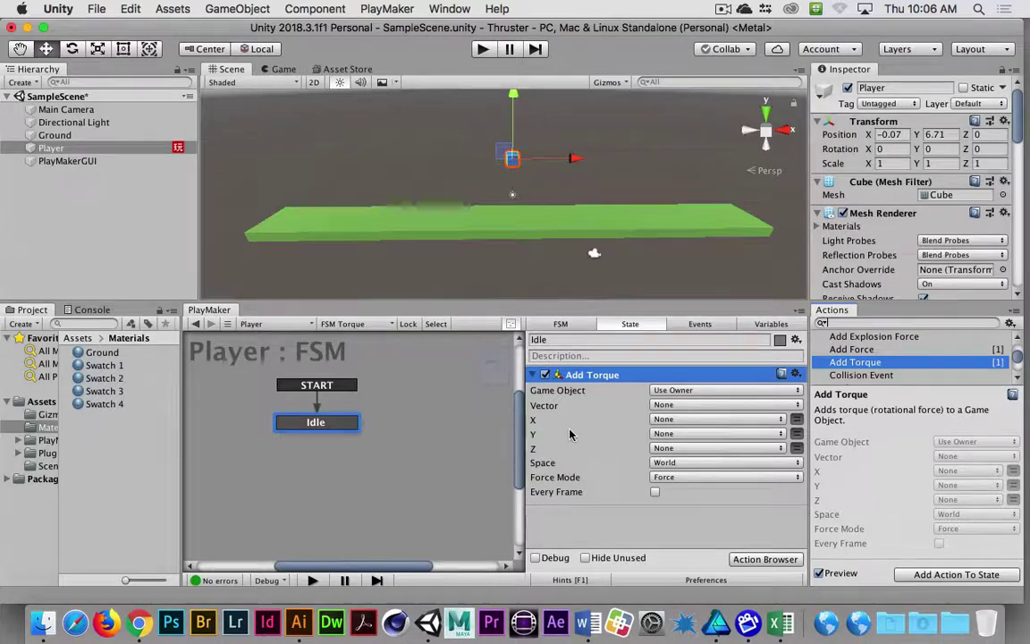
- Set the Add Torque Z value to 20 and start the scene playing
mouse_move(569, 435)
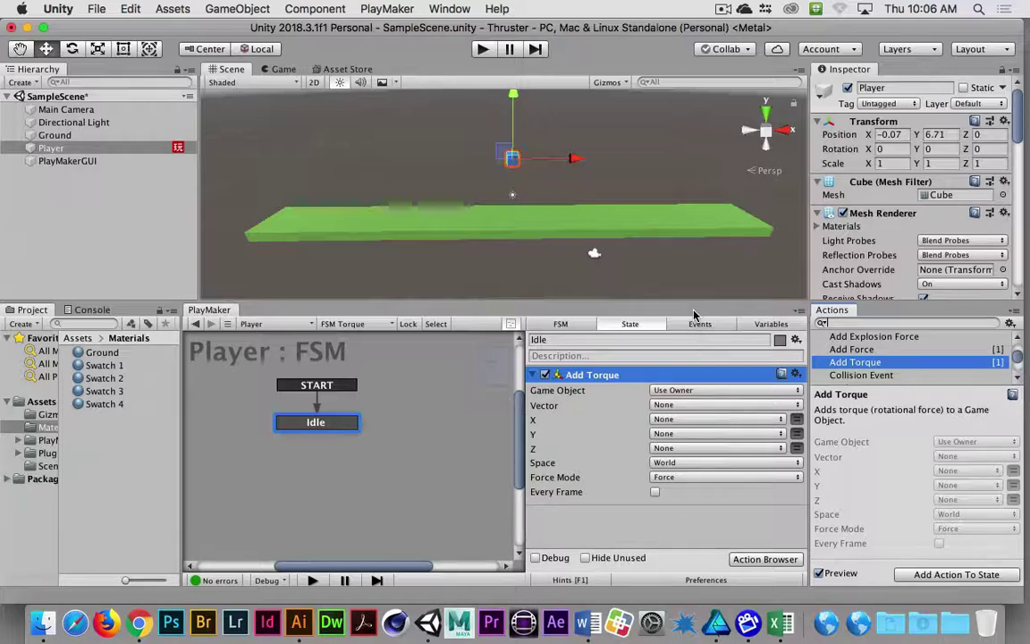
click(797, 448)
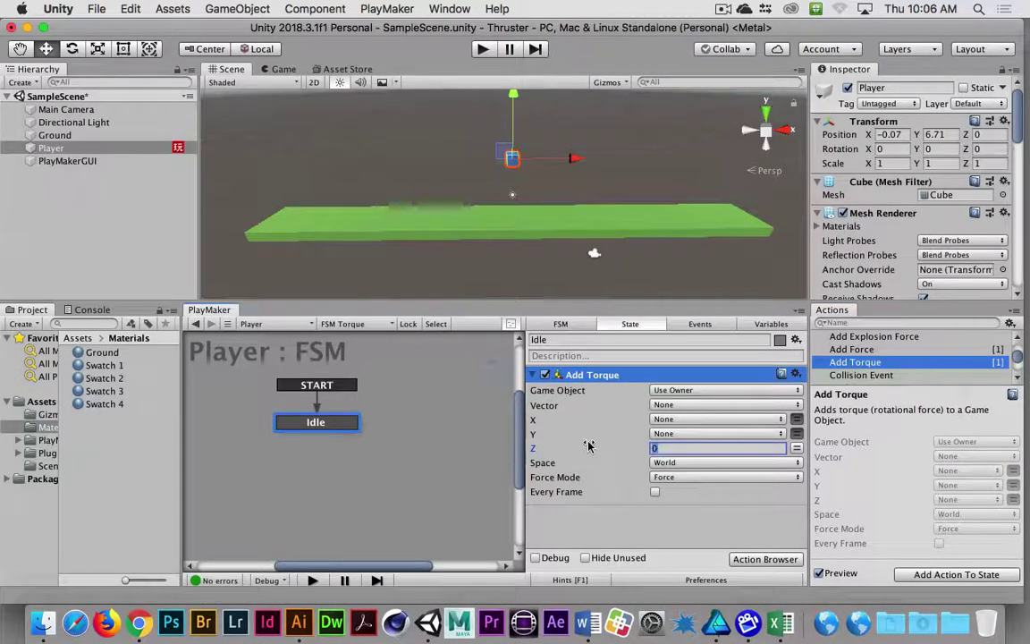
text(20)
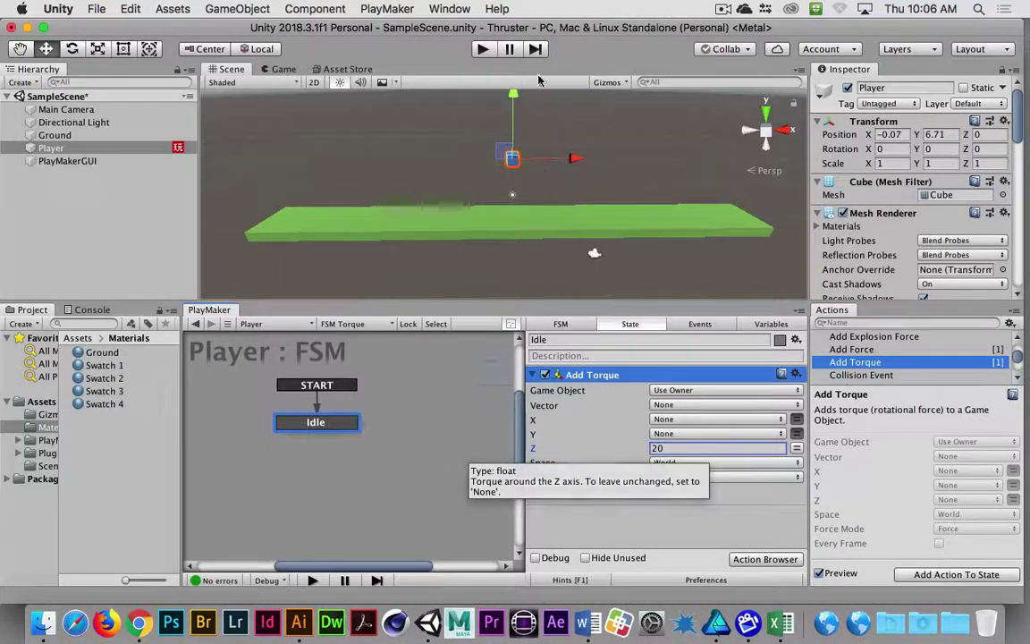
click(484, 49)
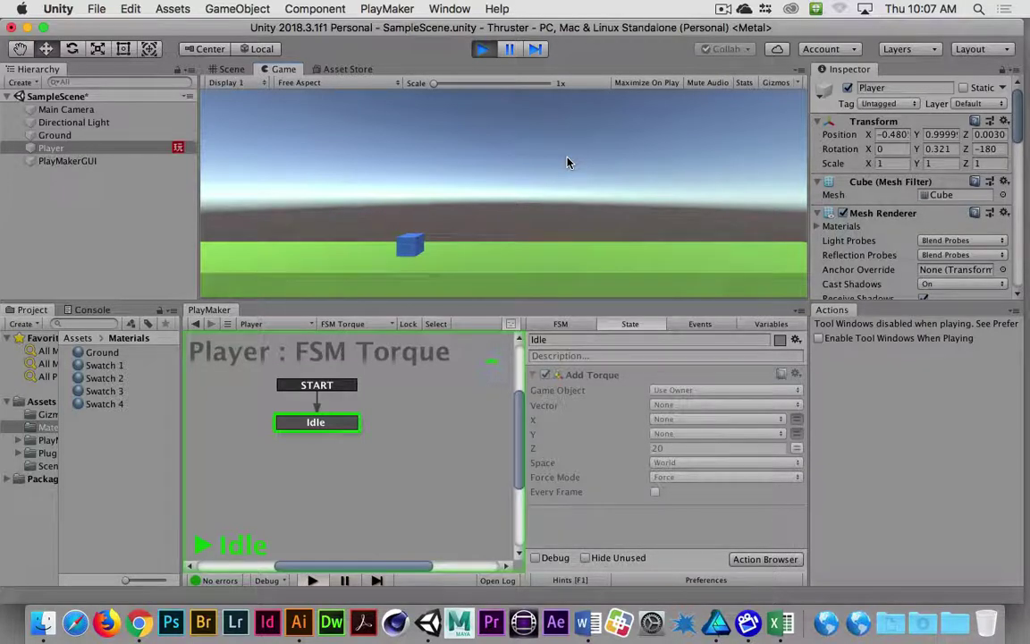
- Stop the game, enable Every Frame on Add Torque, test-run it, then stop again
click(483, 50)
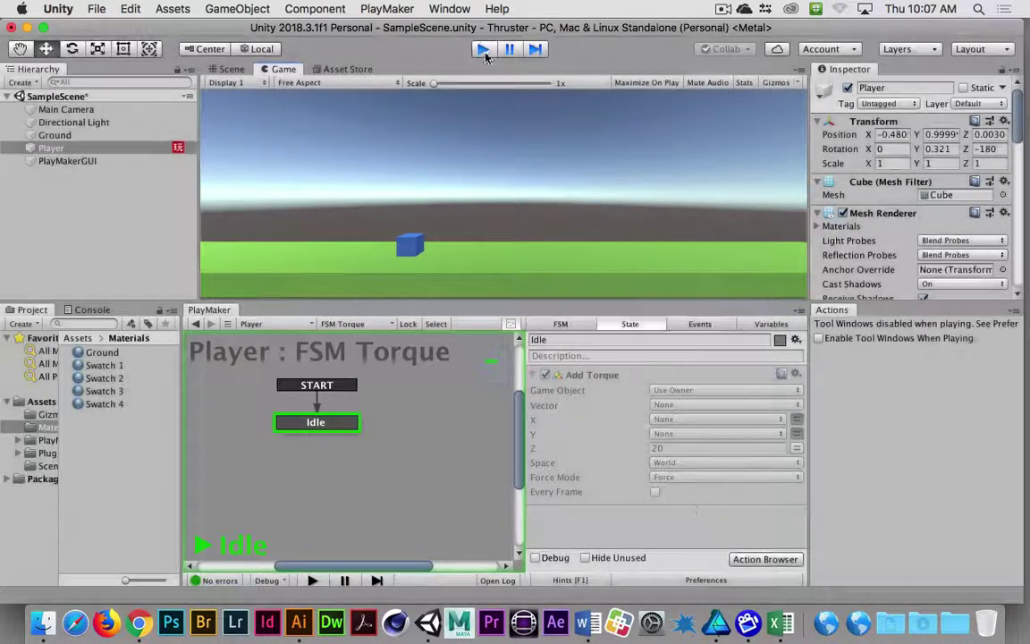
click(655, 492)
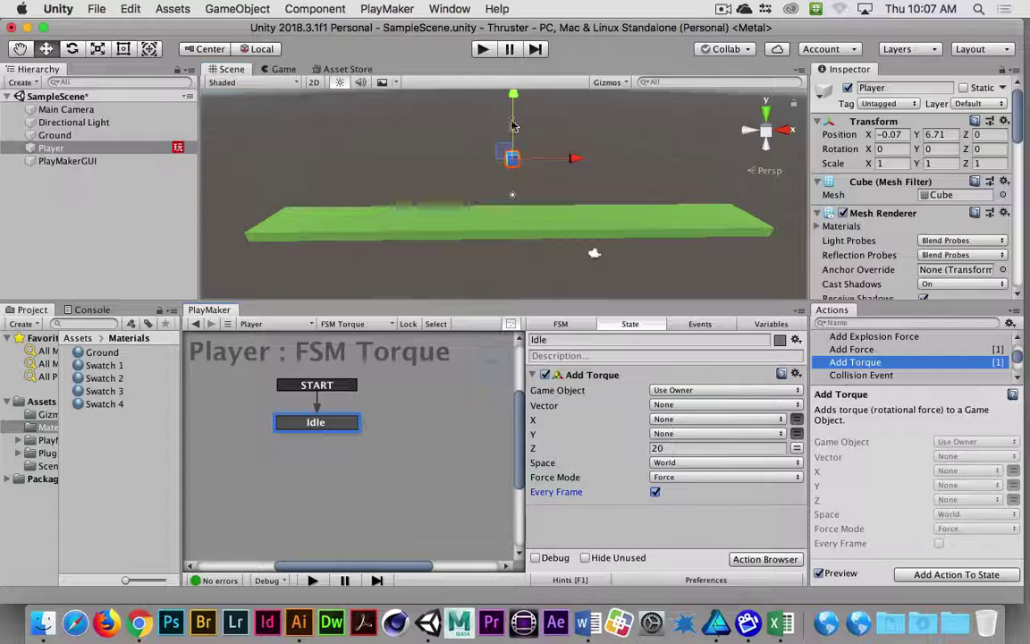
click(483, 50)
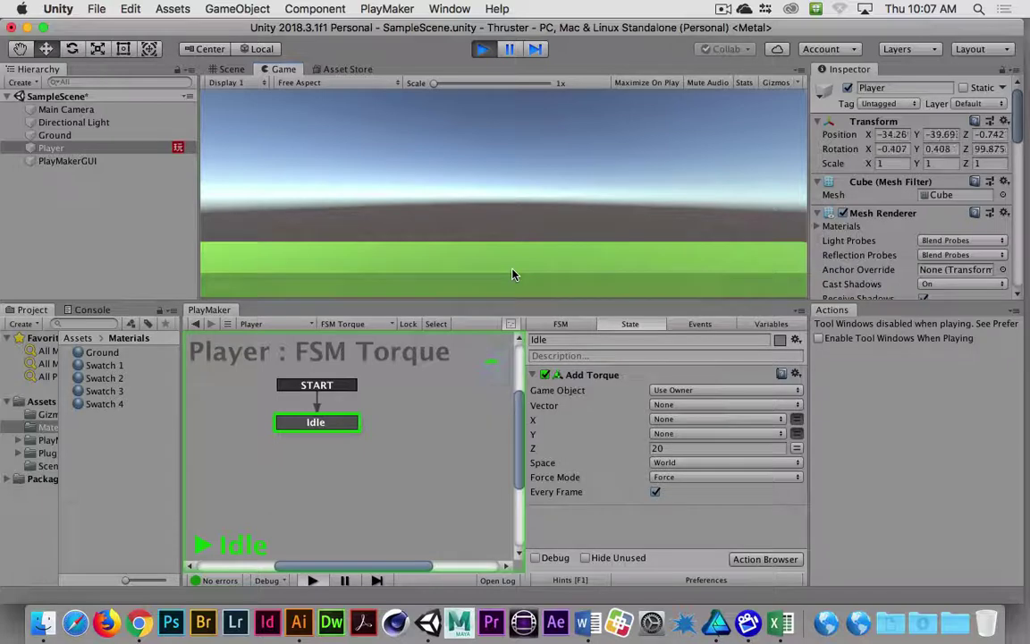
key(super+p)
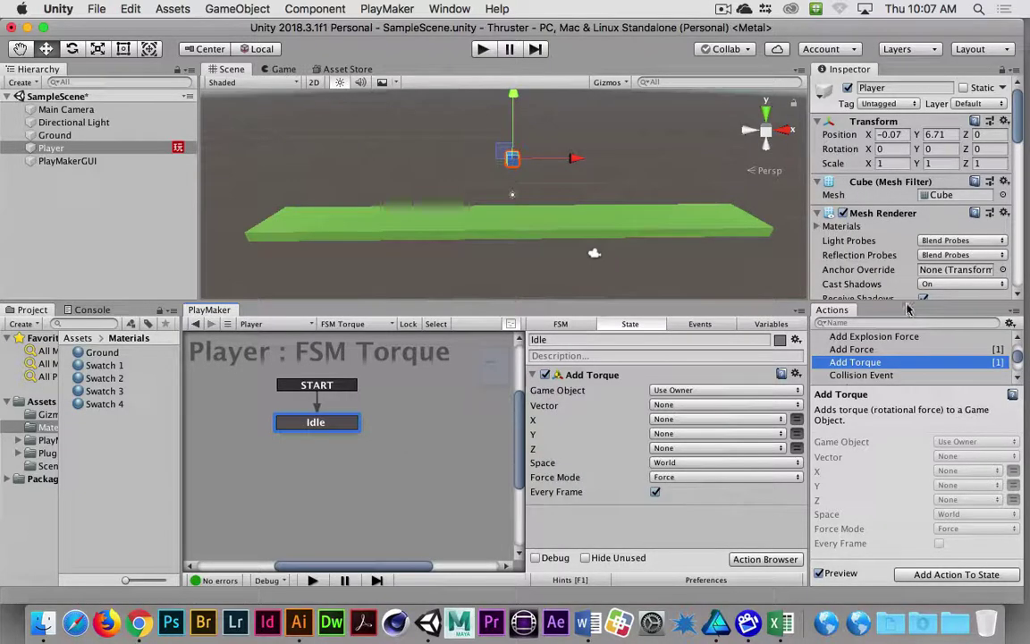
- Add Get Axis Vector from the Input category to Idle and make the editor panels taller
drag(905, 301, 907, 248)
scroll(920, 322, up, 10)
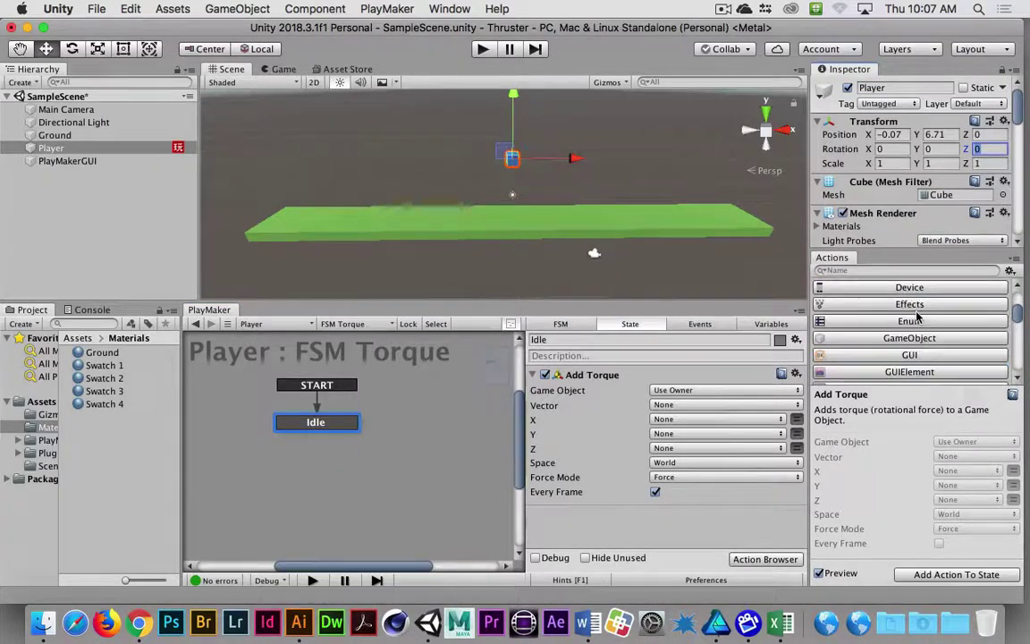
scroll(921, 321, down, 2)
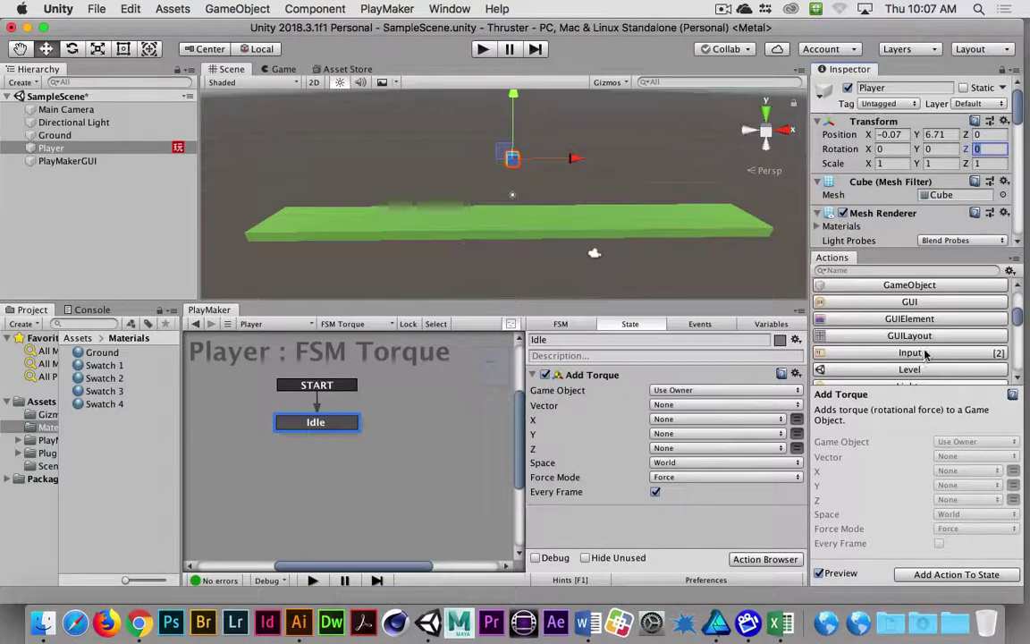
click(928, 358)
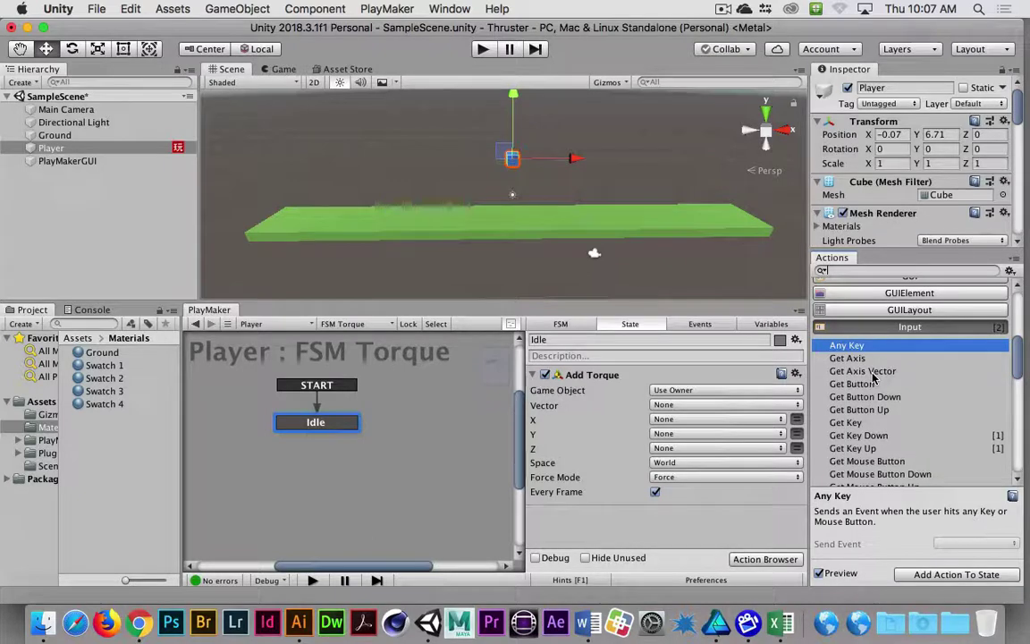
click(864, 372)
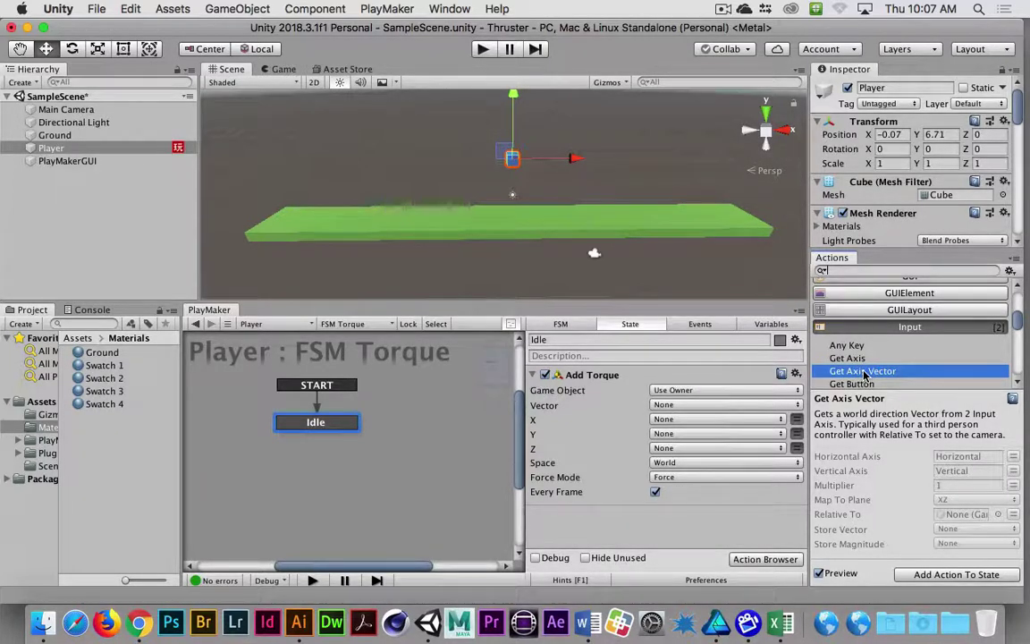
double_click(864, 372)
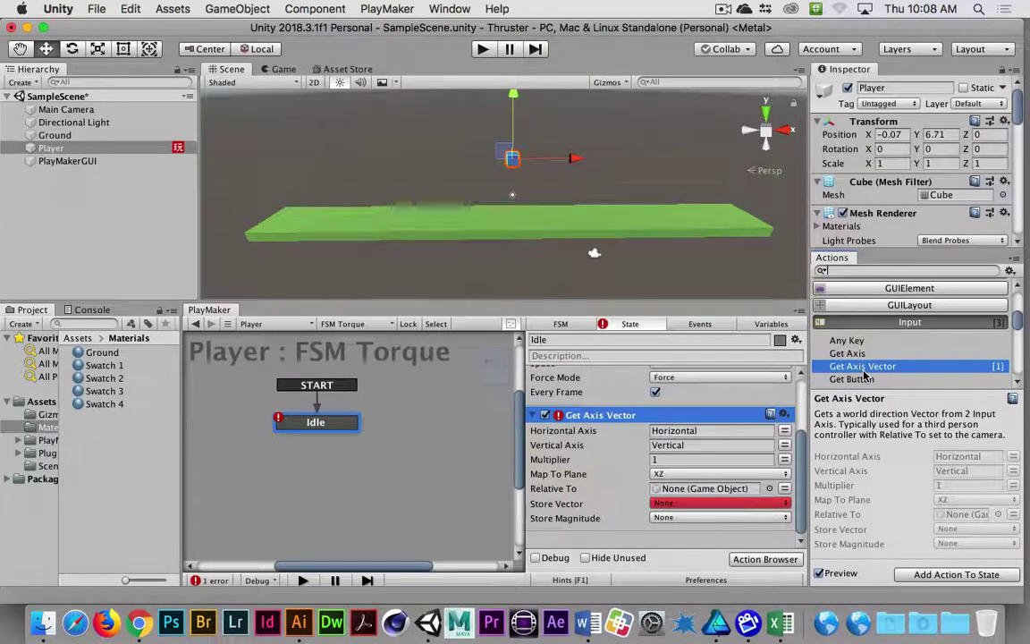
drag(596, 302, 617, 241)
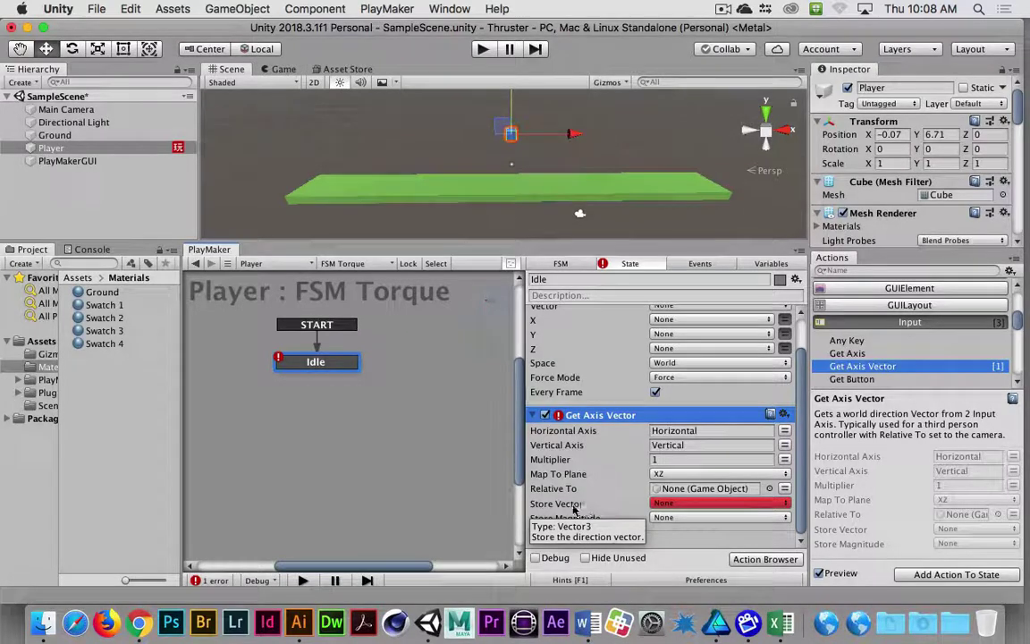
- Store the Get Axis Vector output in a newly created variable named playerTor
click(671, 507)
click(673, 517)
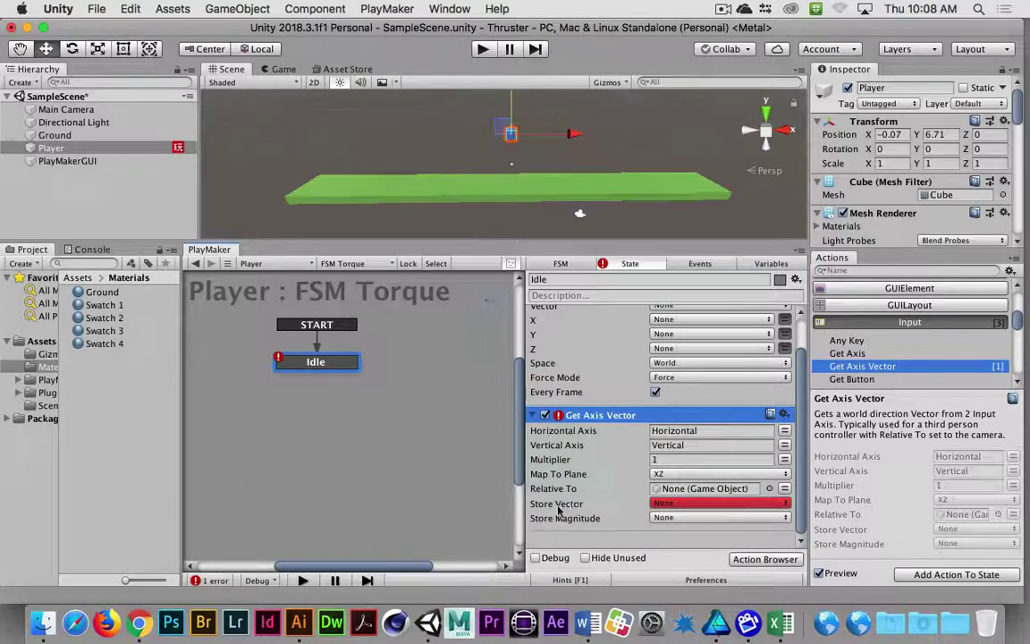
click(679, 503)
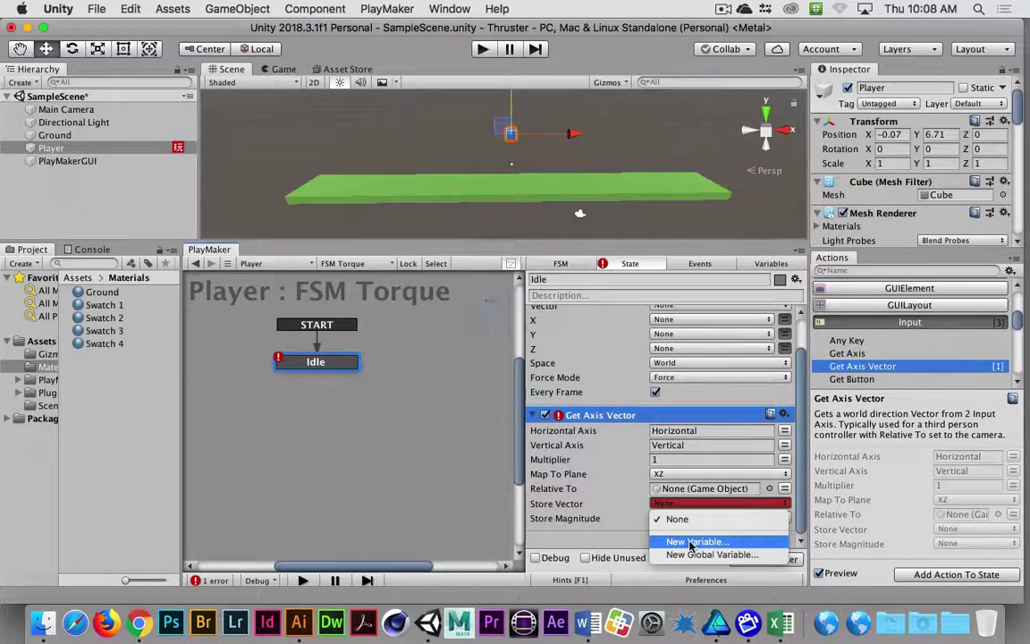
click(693, 542)
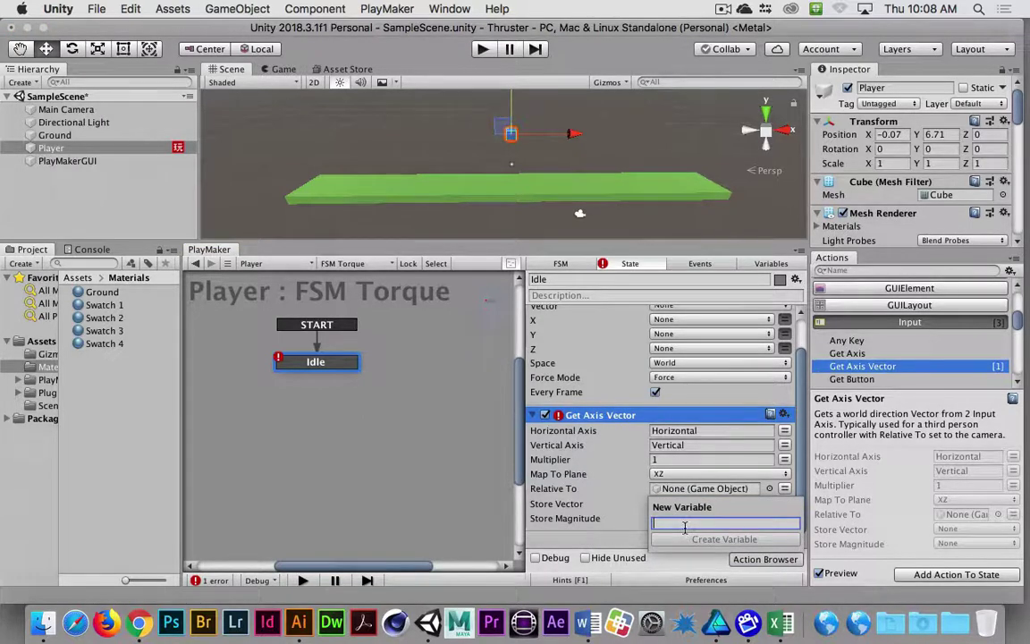
text(player)
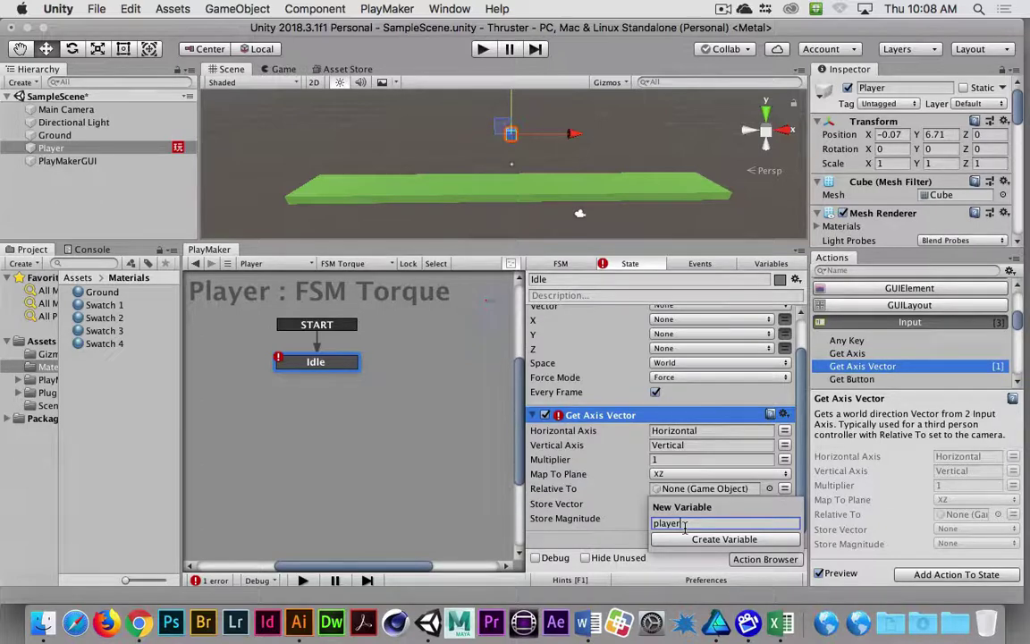
text( Tor)
text(r)
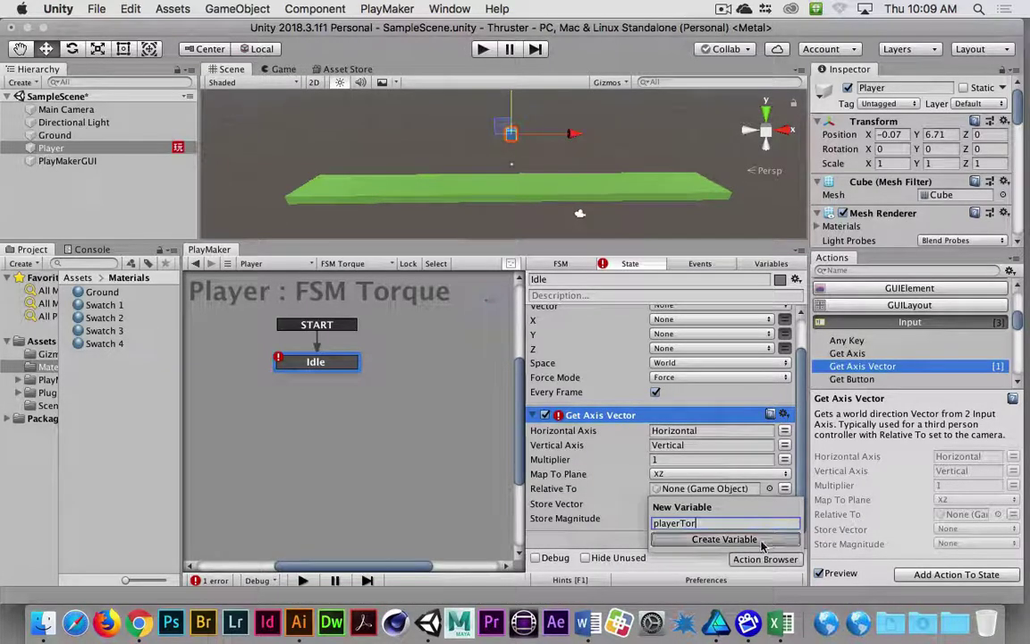
click(770, 540)
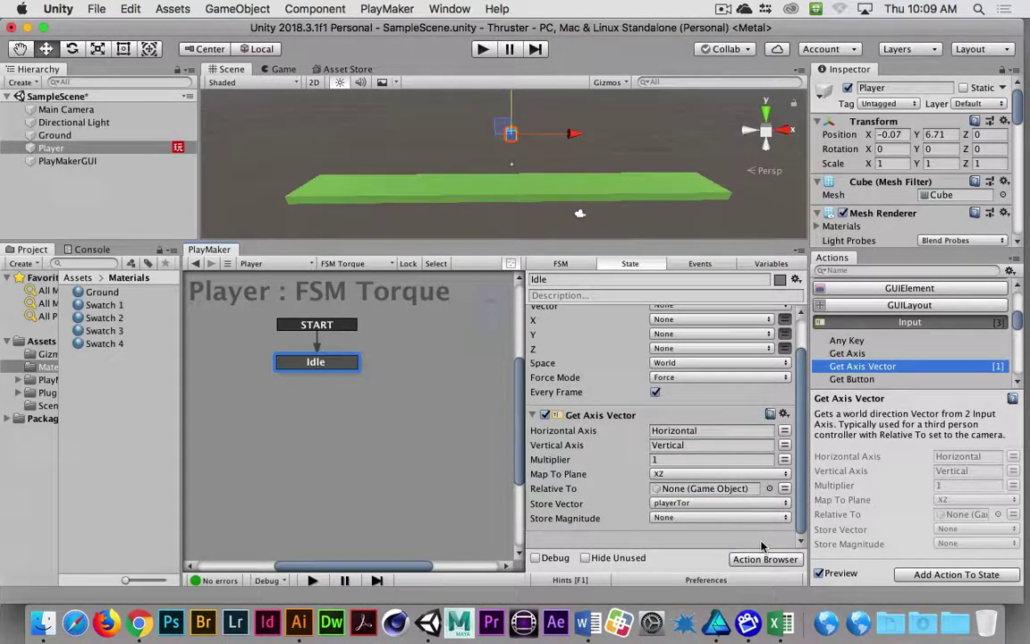